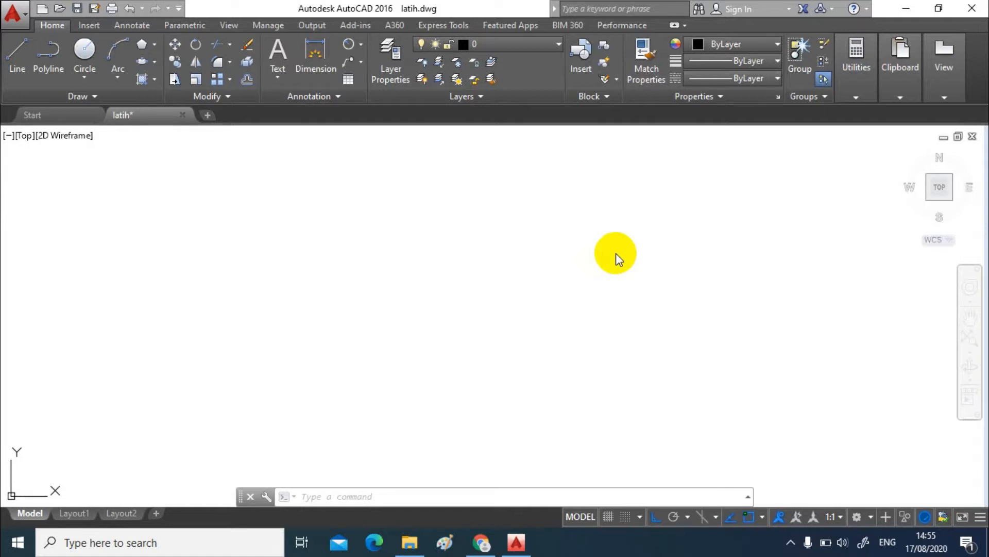
left_click(154, 44)
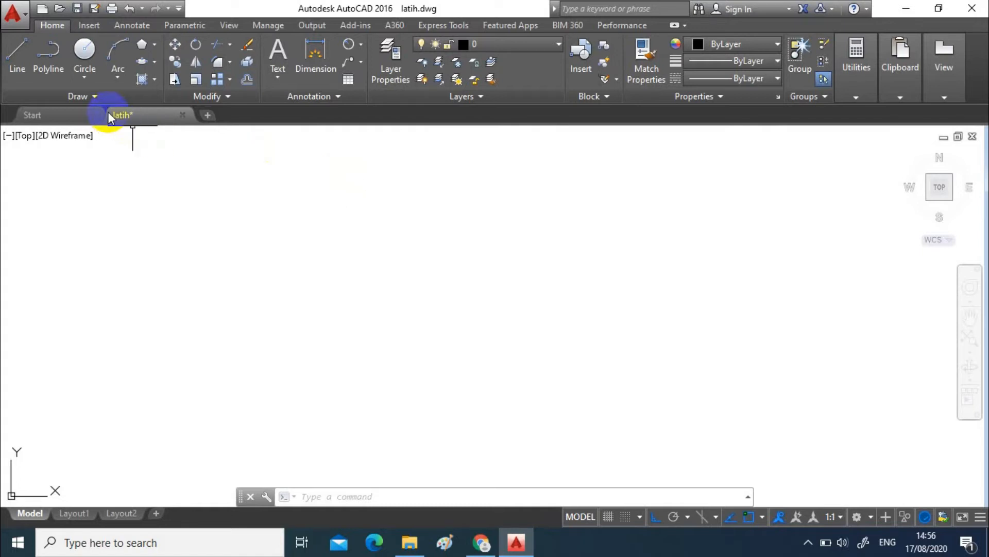
Draw a center-radius circle with a radius of 4 in the left part of the empty drawing
left_click(91, 79)
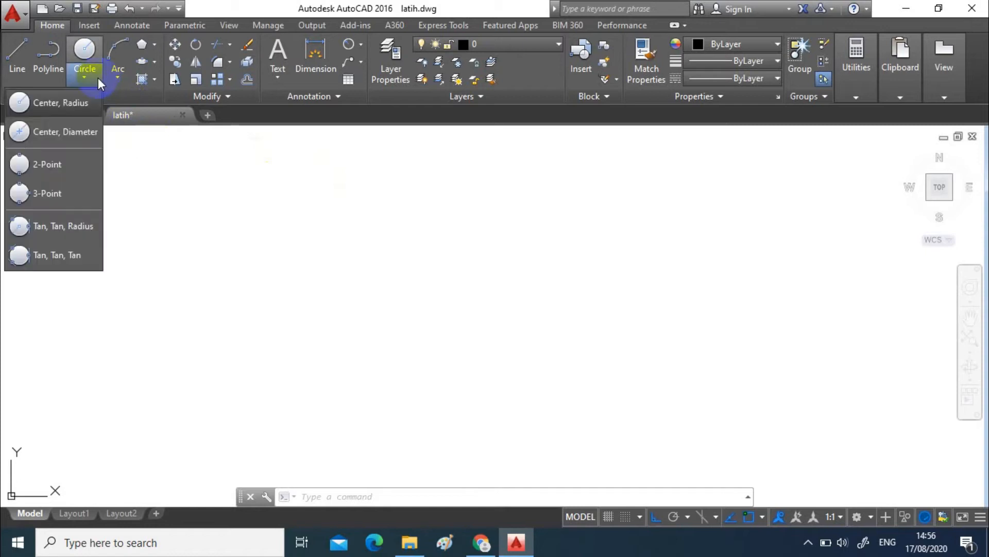
left_click(79, 103)
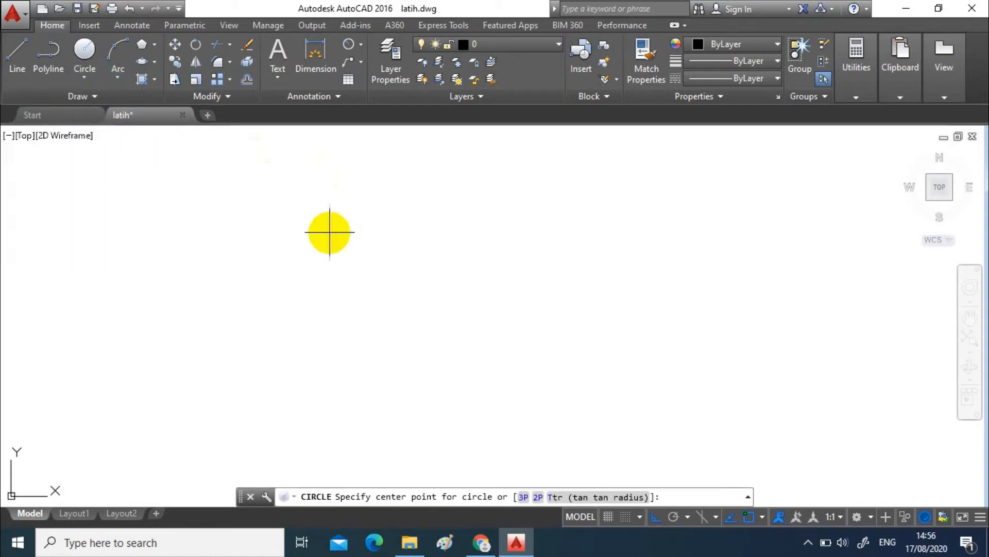
left_click(249, 274)
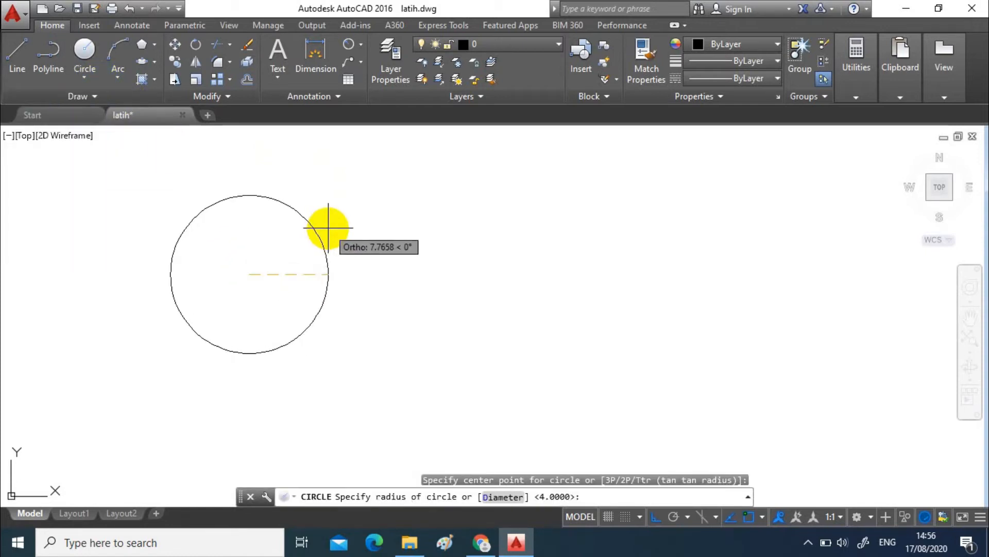
type("4")
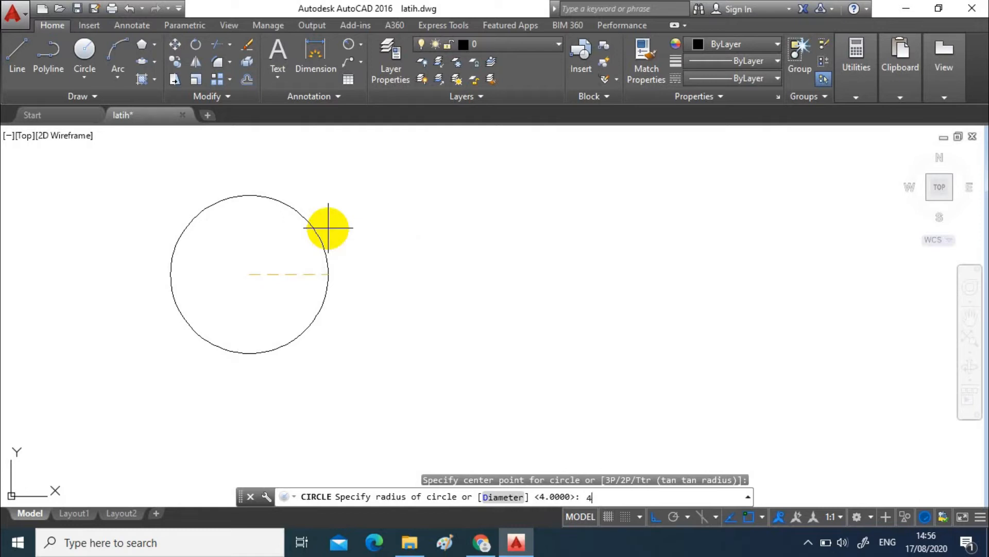
key("Return")
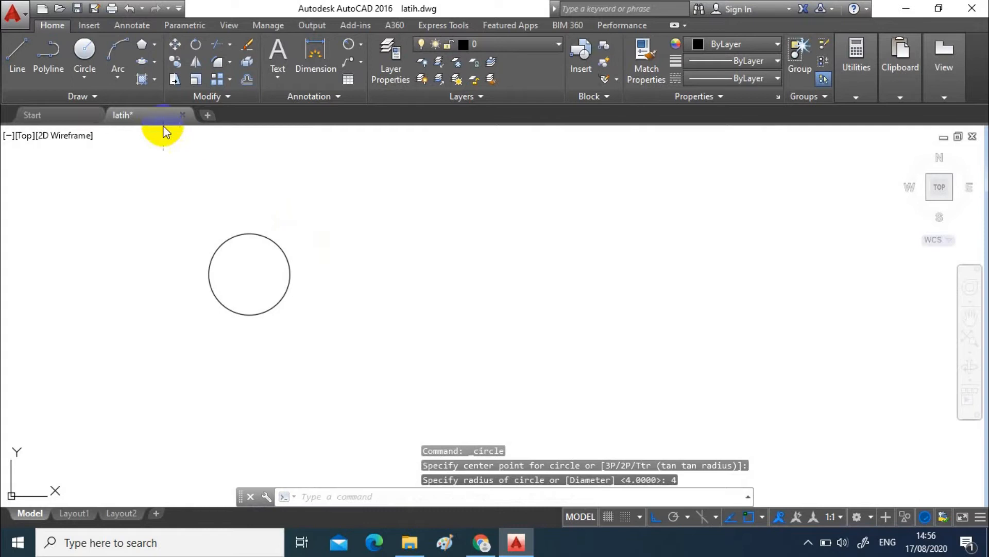
Draw a second circle of radius 4 to the right of the first, with its center at the same height
left_click(85, 82)
left_click(72, 110)
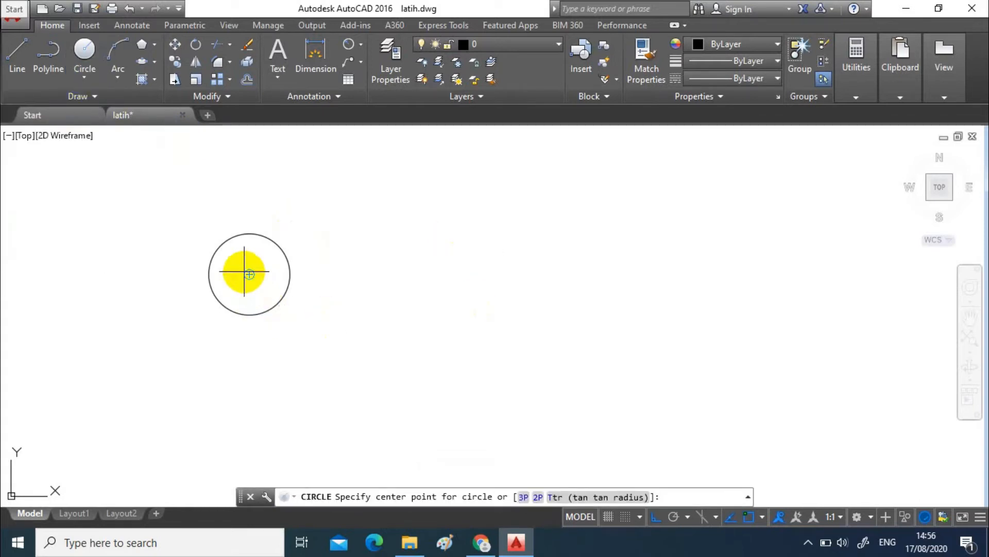
left_click(495, 274)
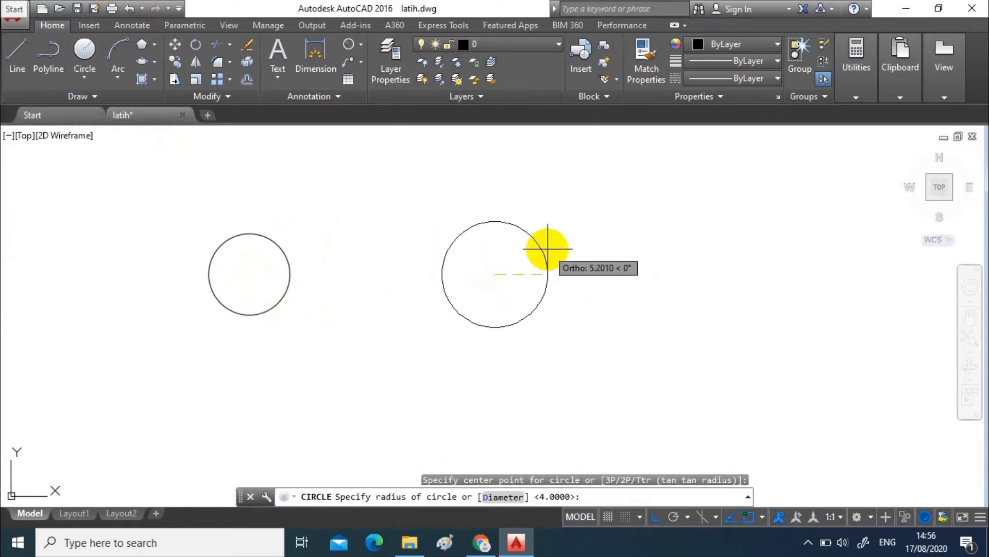
type("4")
key("Return")
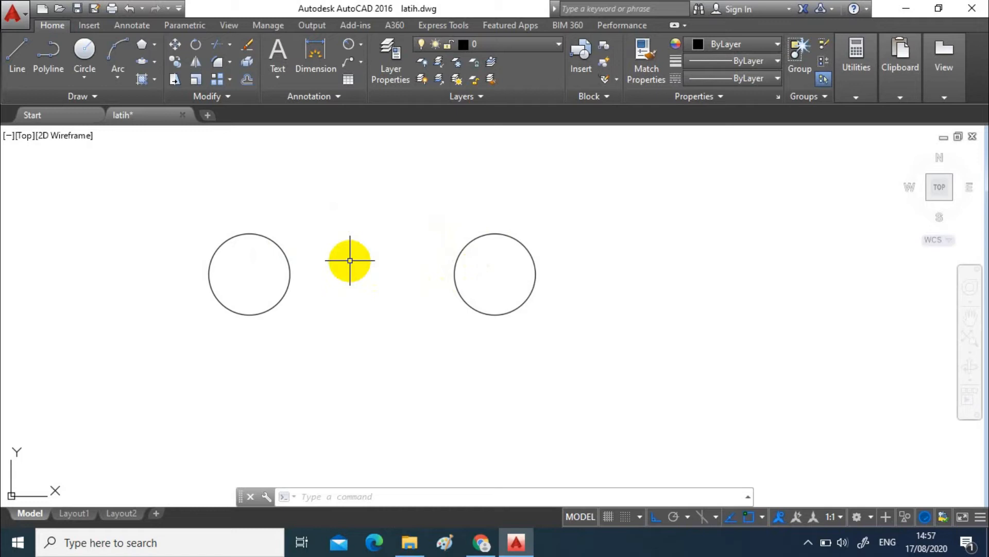
Draw a 5-sided polygon centered on the left circle, using the Inscribed in circle option and a radius of 4
left_click(155, 46)
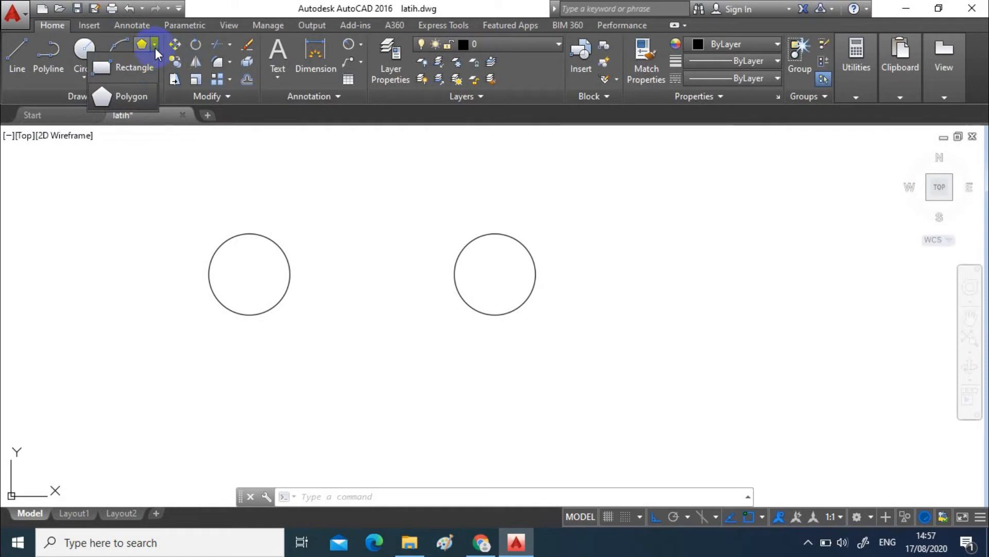
left_click(141, 96)
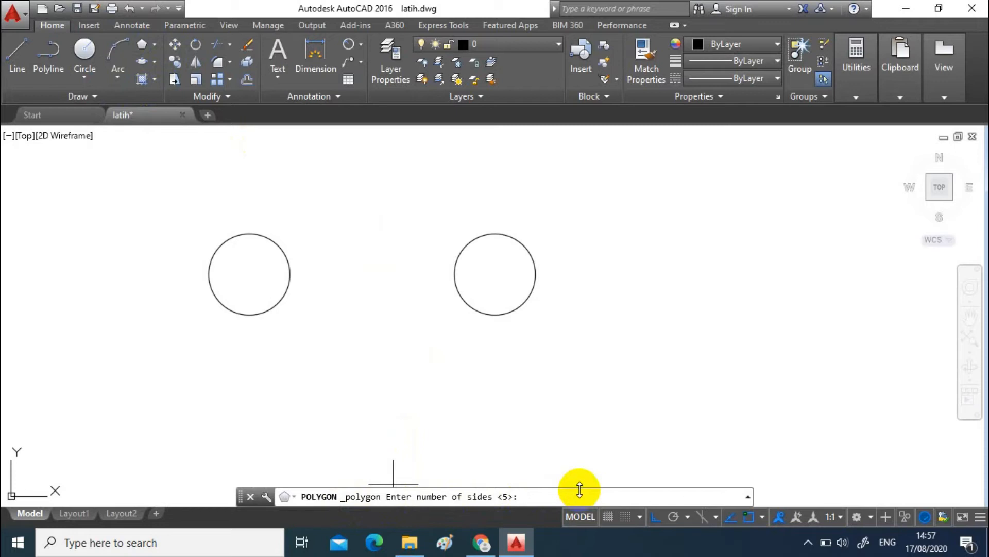
type("5")
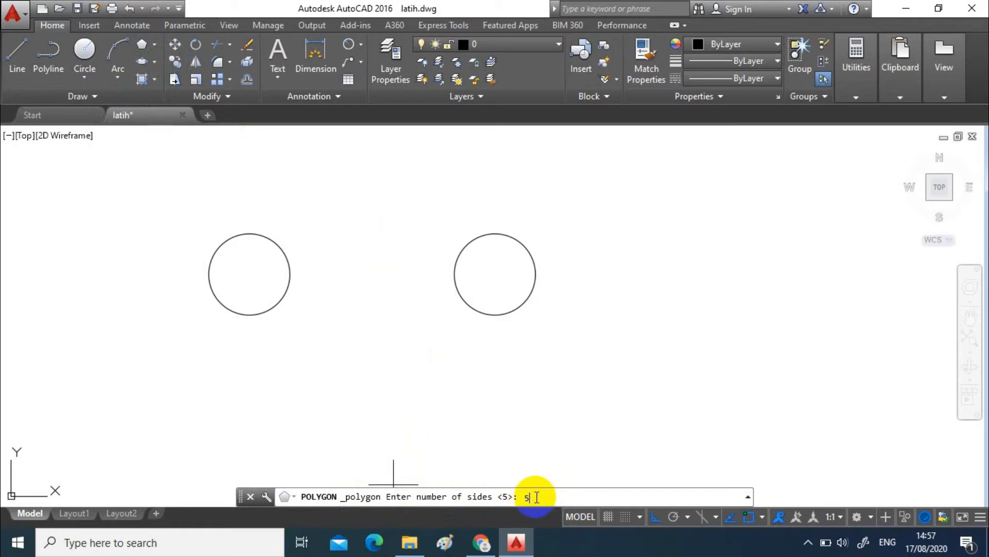
key("Return")
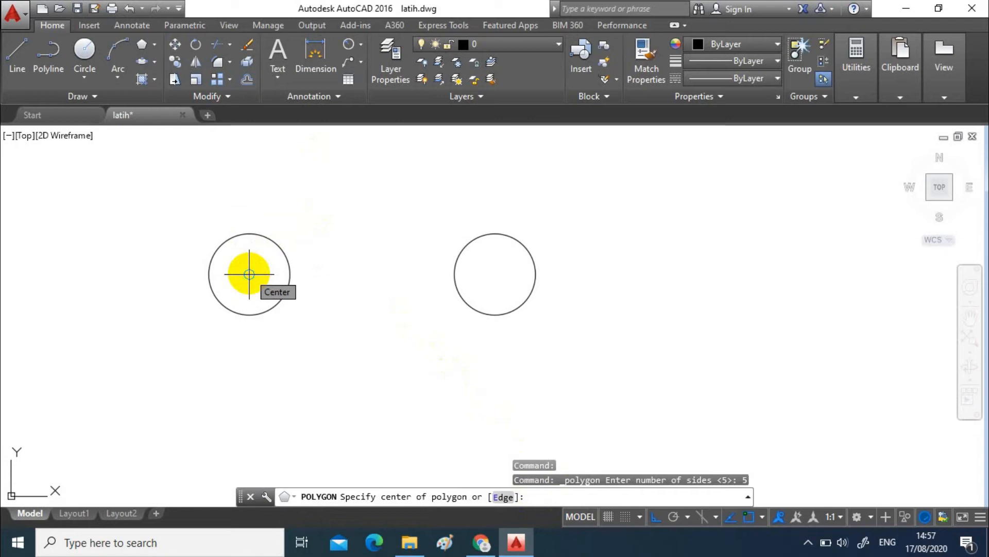
left_click(249, 274)
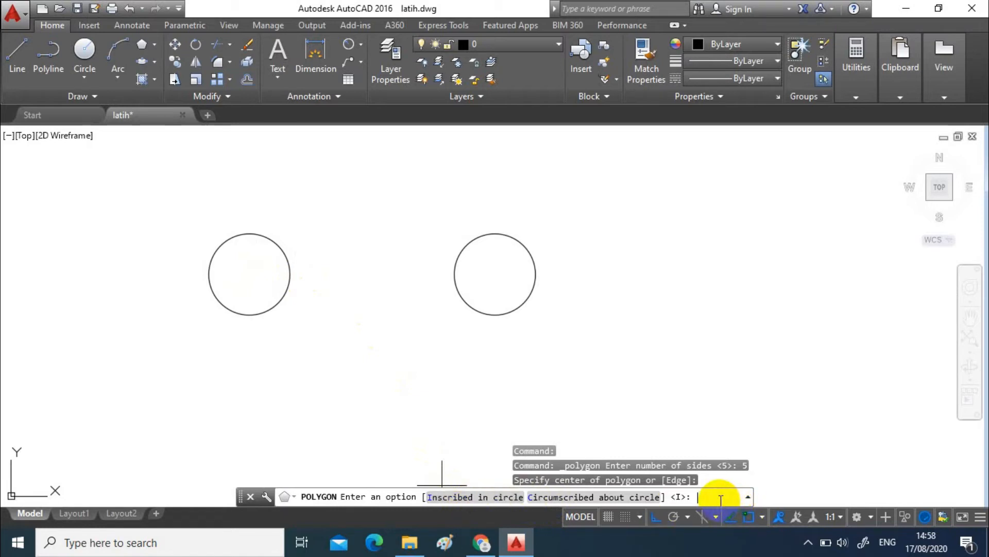
type("i")
key("Return")
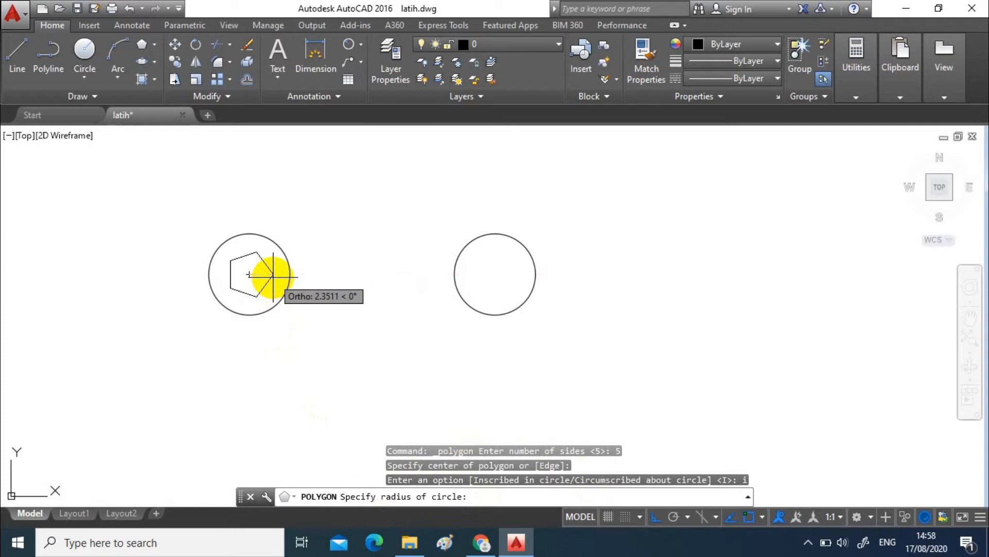
type("4")
key("Return")
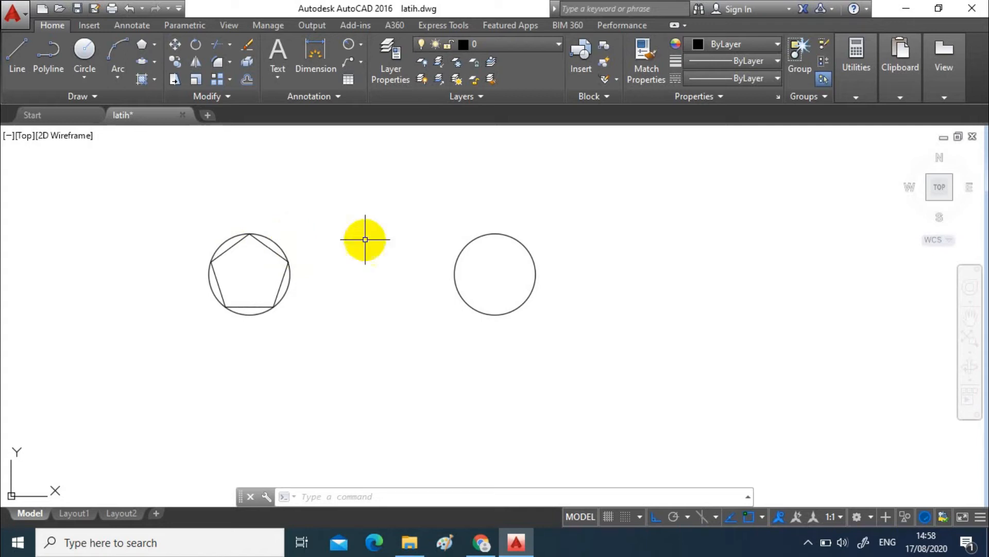
Draw a 5-sided polygon centered on the right circle, using the Circumscribed about circle option and a radius of 4
mouse_move(495, 233)
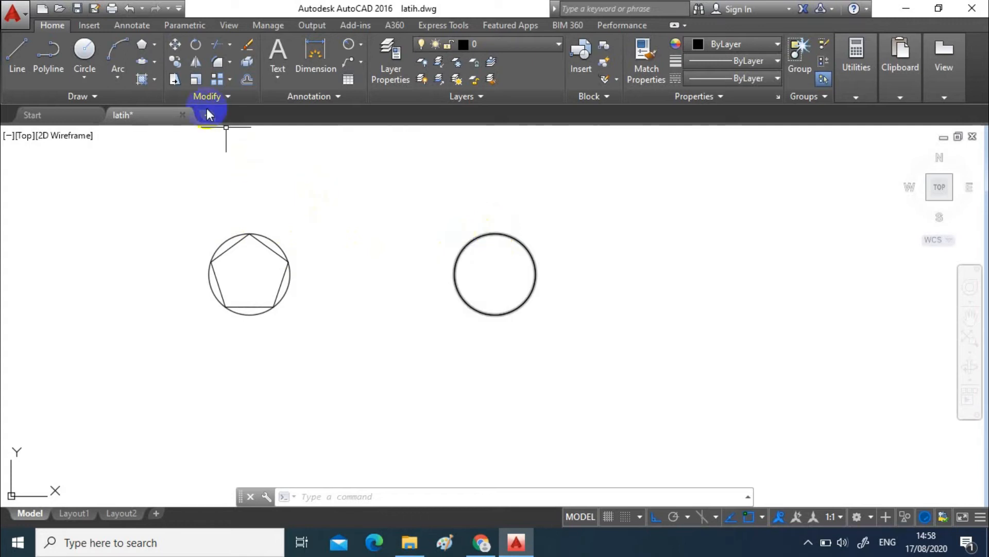
left_click(157, 44)
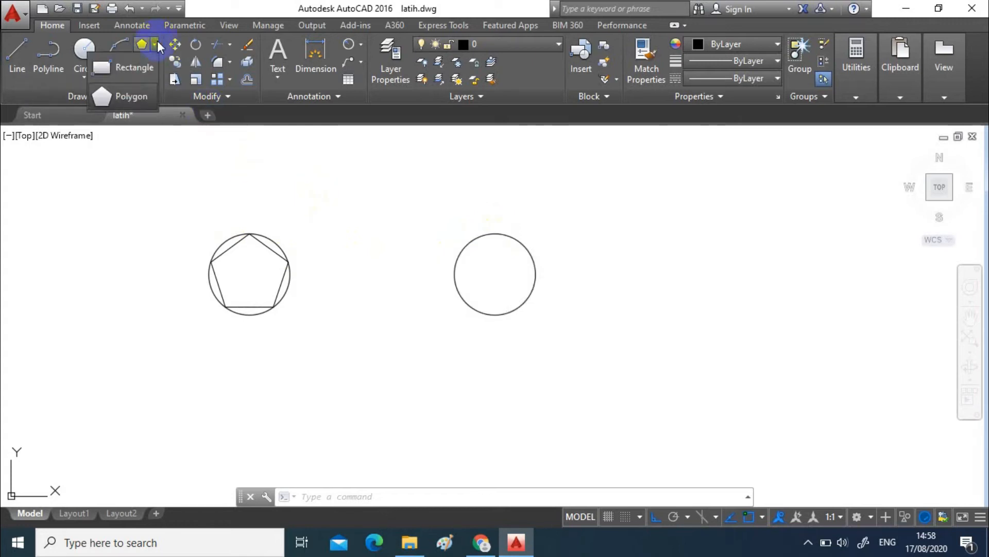
left_click(146, 97)
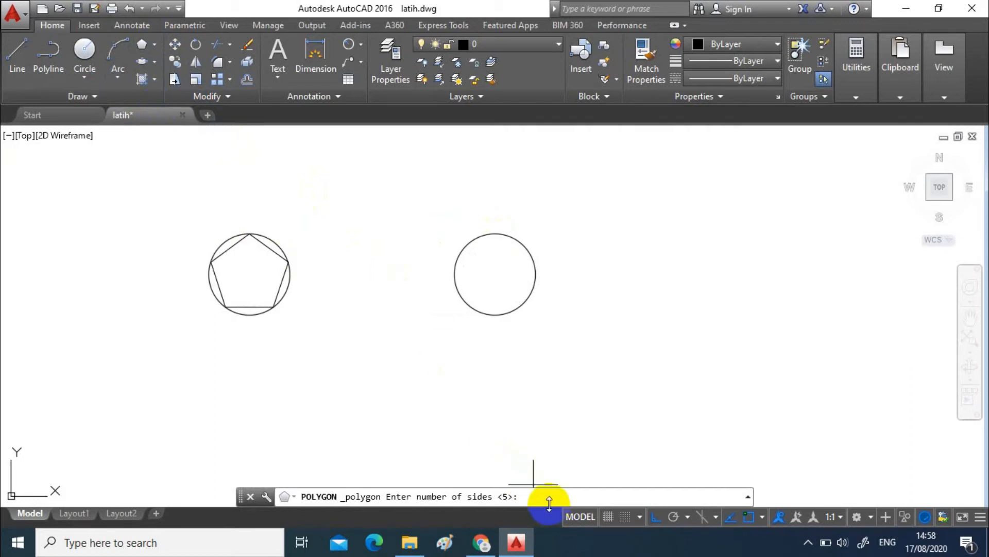
type("5")
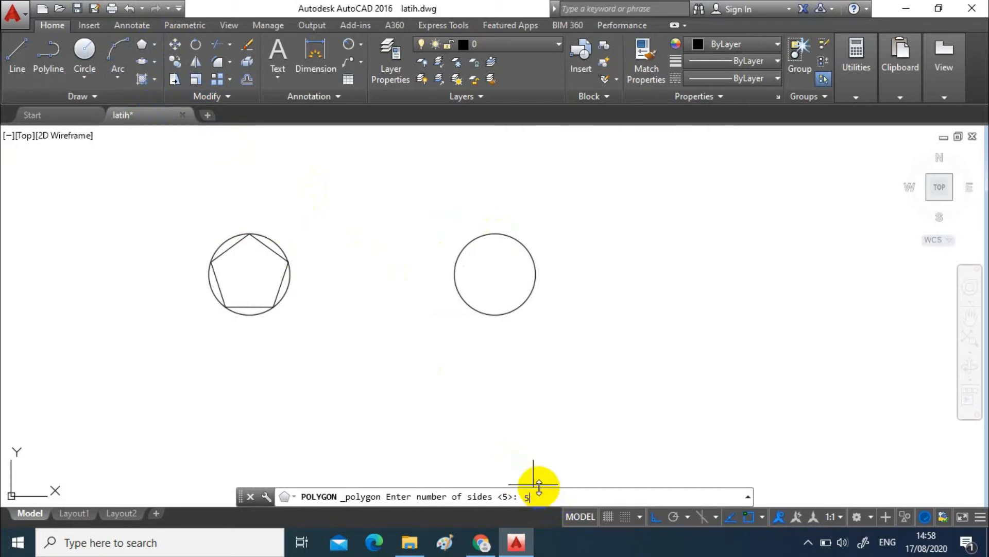
key("Return")
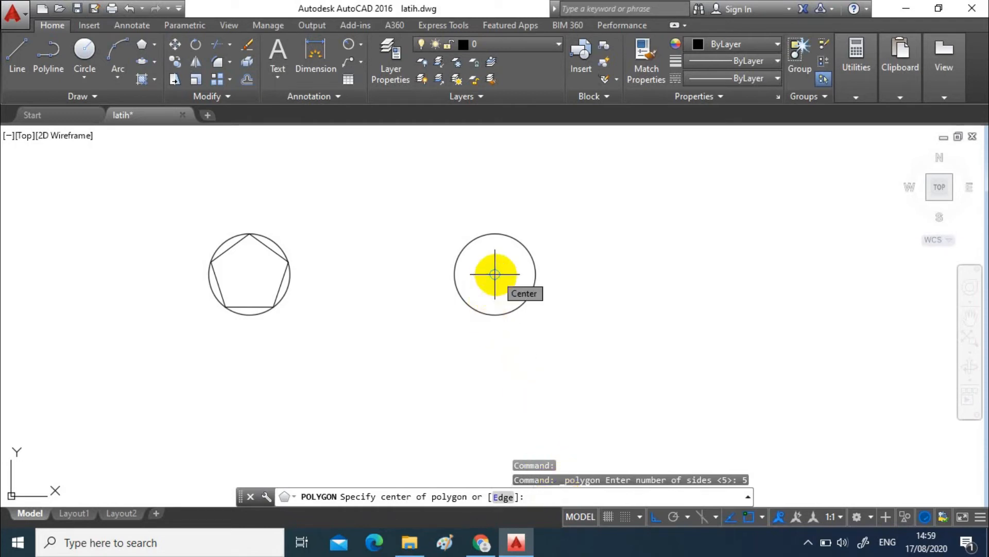
left_click(495, 274)
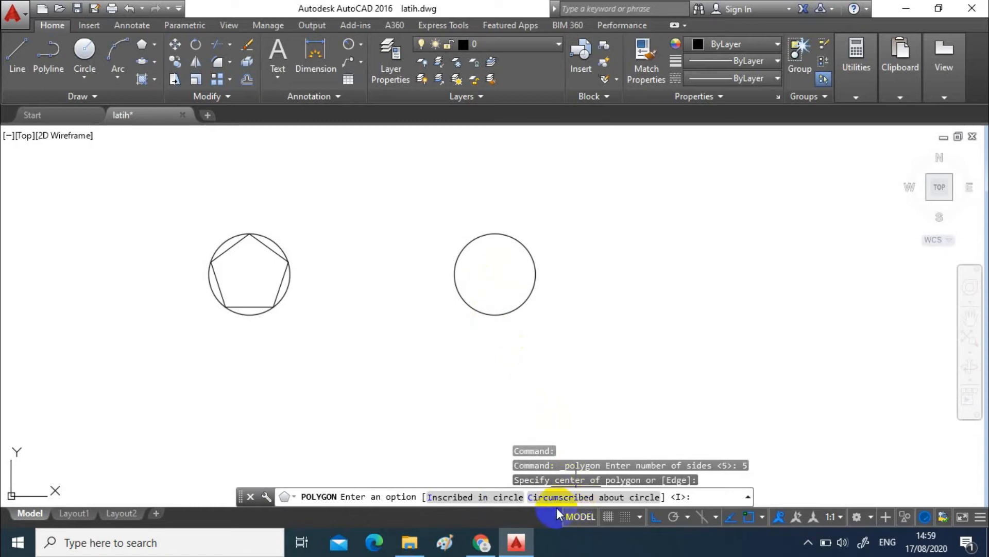
left_click(705, 499)
type("c")
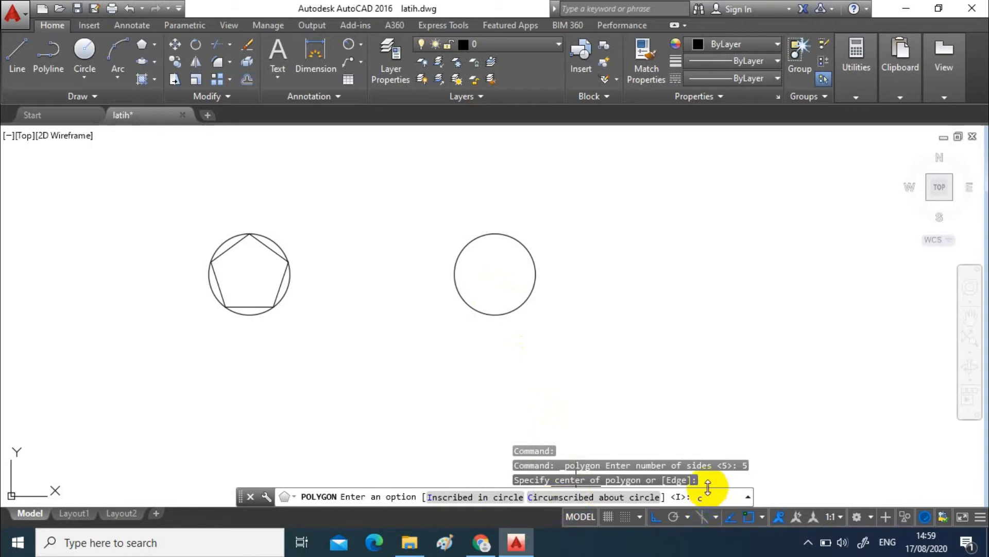
key("Return")
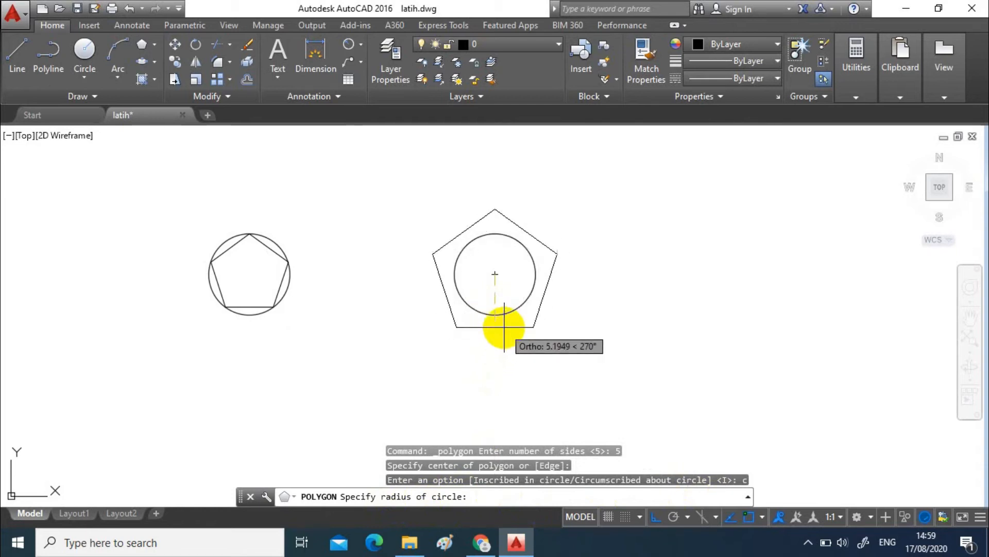
type("4")
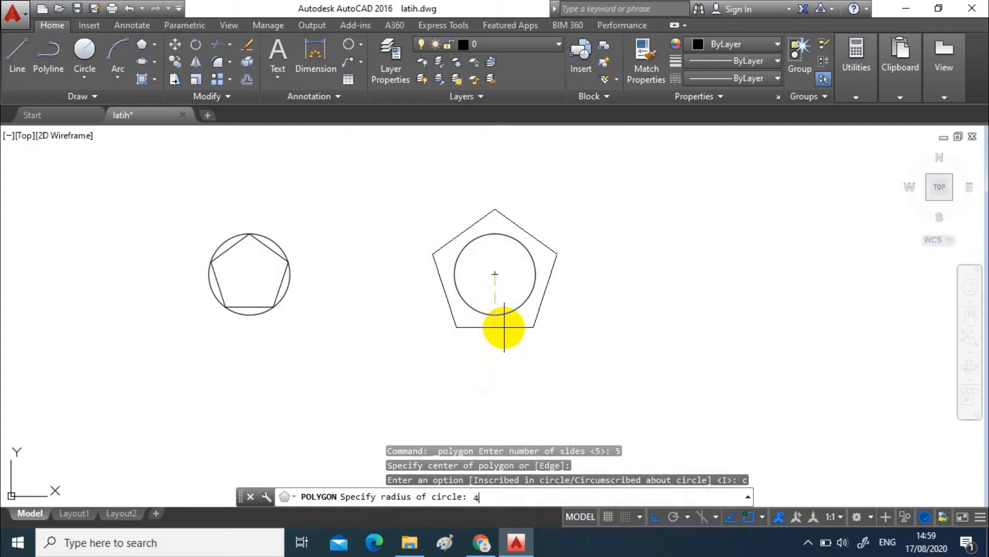
key("Return")
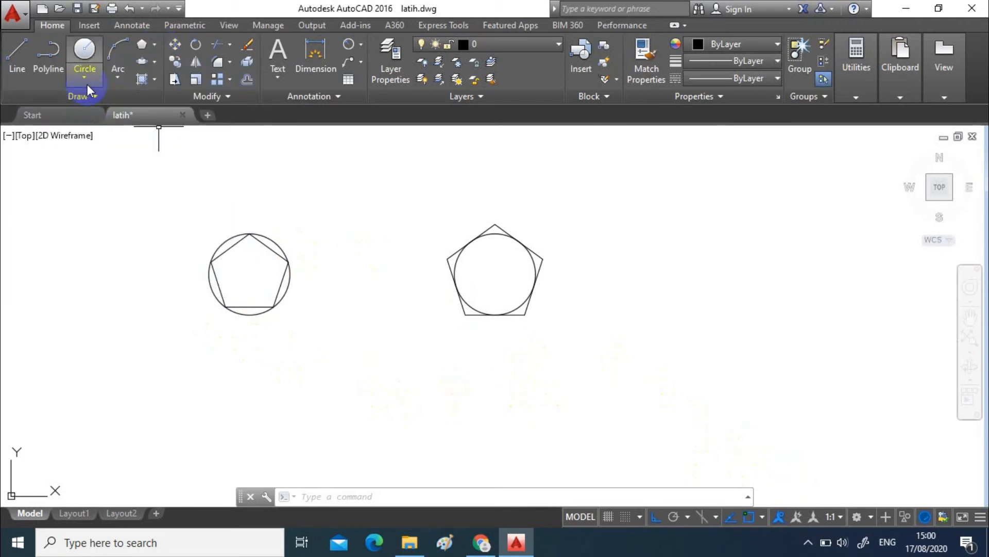
Draw a circle of radius 5 below the circle with the inscribed pentagon
left_click(85, 78)
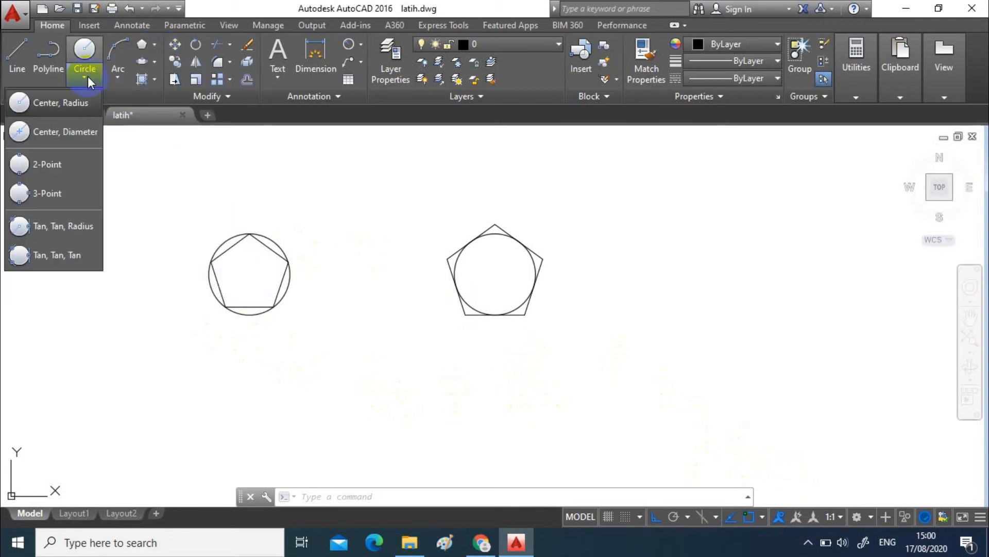
left_click(66, 106)
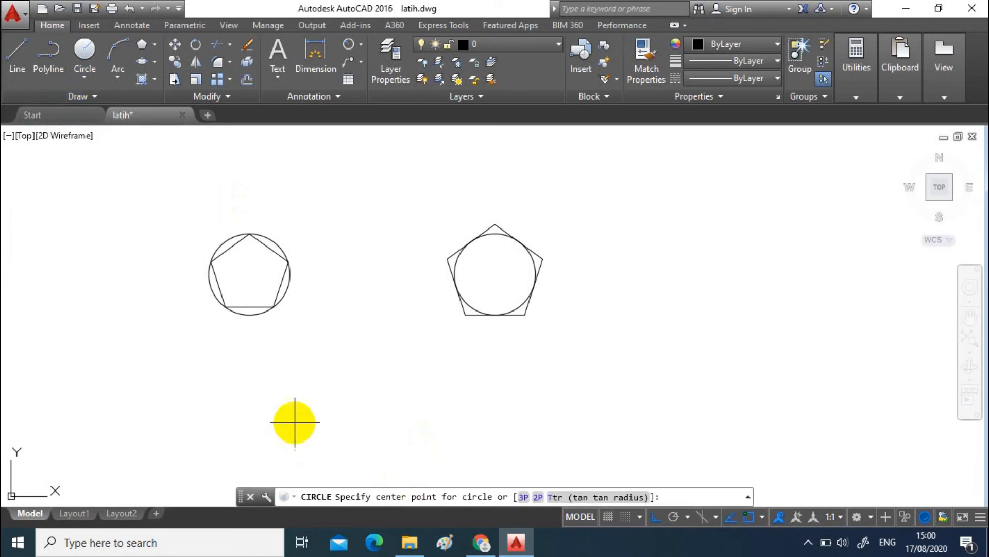
left_click(289, 410)
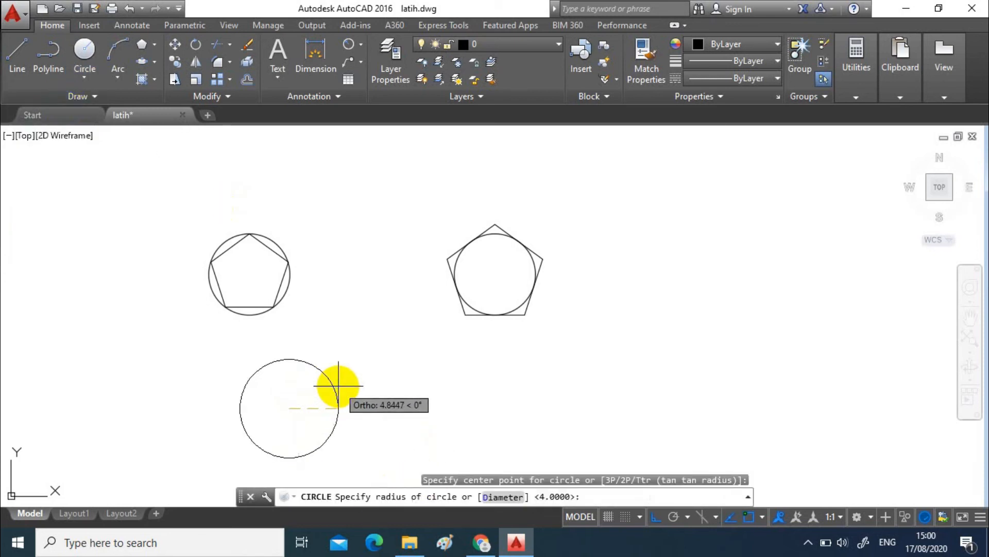
type("5")
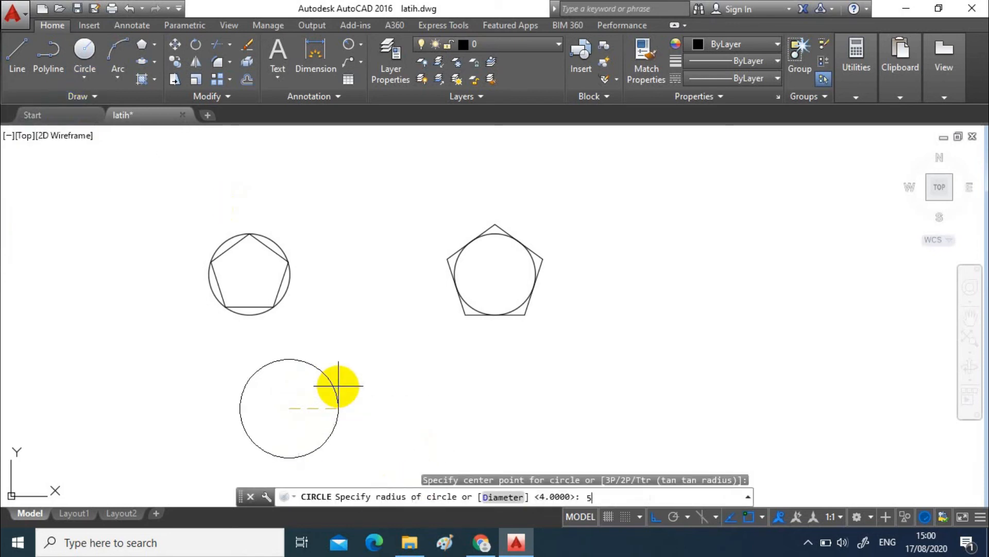
key("Return")
Draw another circle of radius 5 below the circumscribed pentagon, level with the lower left circle
left_click(95, 69)
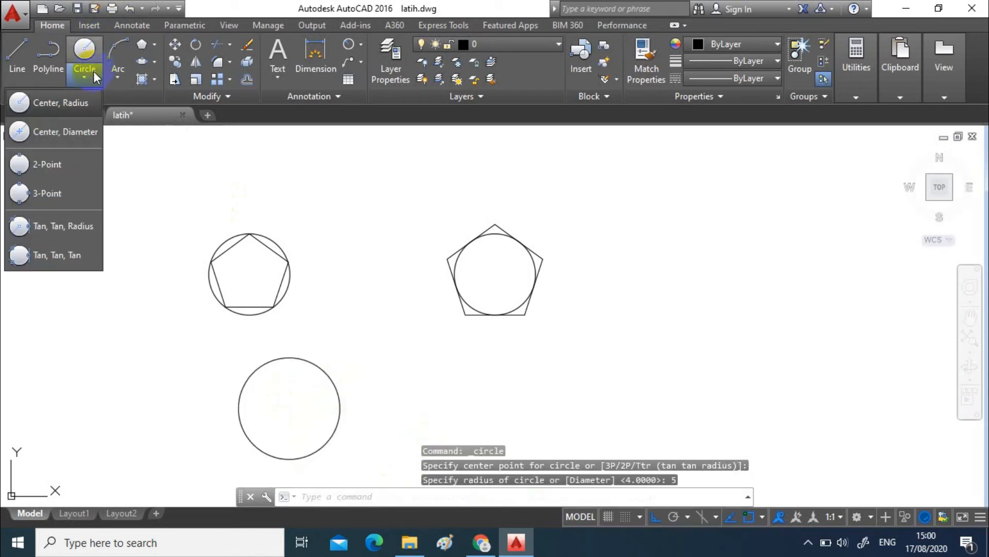
left_click(77, 112)
left_click(515, 408)
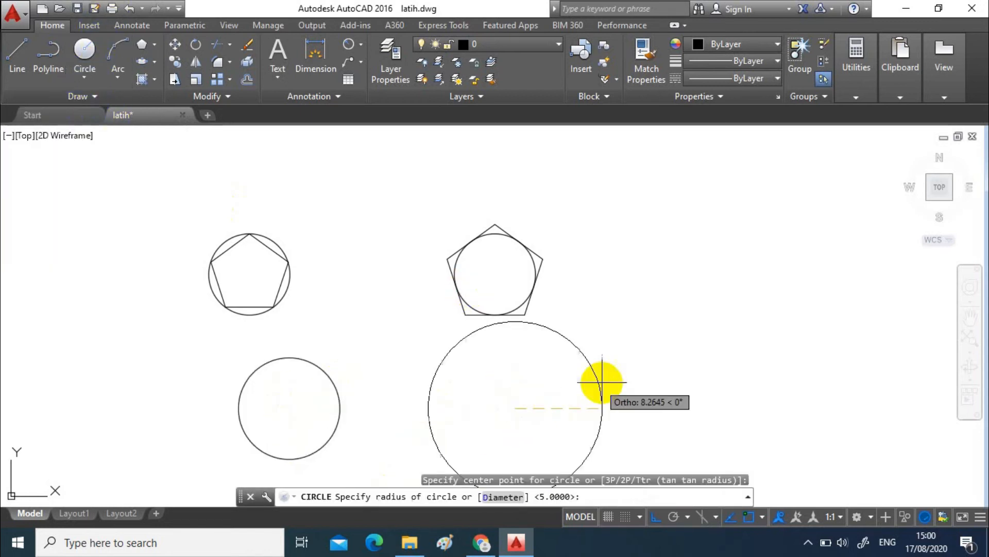
type("5")
key("Return")
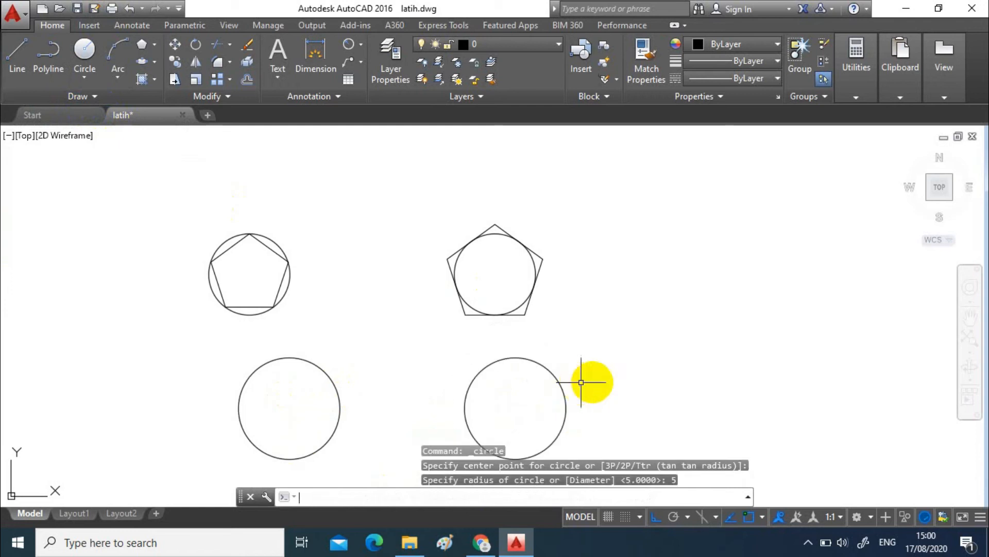
Draw a 7-sided polygon centered on the lower left circle, using the Inscribed in circle option and a radius of 5
middle_click_drag(657, 414, 652, 366)
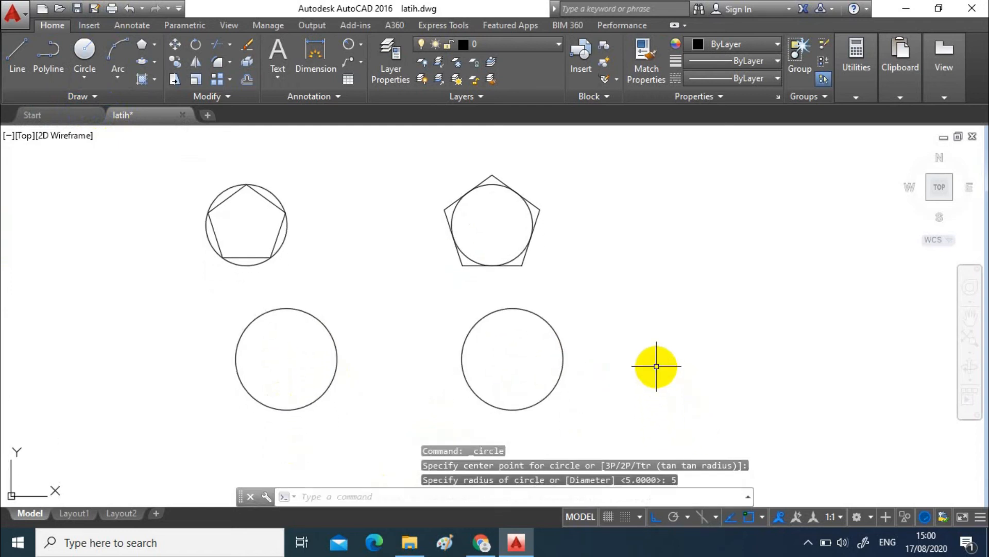
left_click(155, 45)
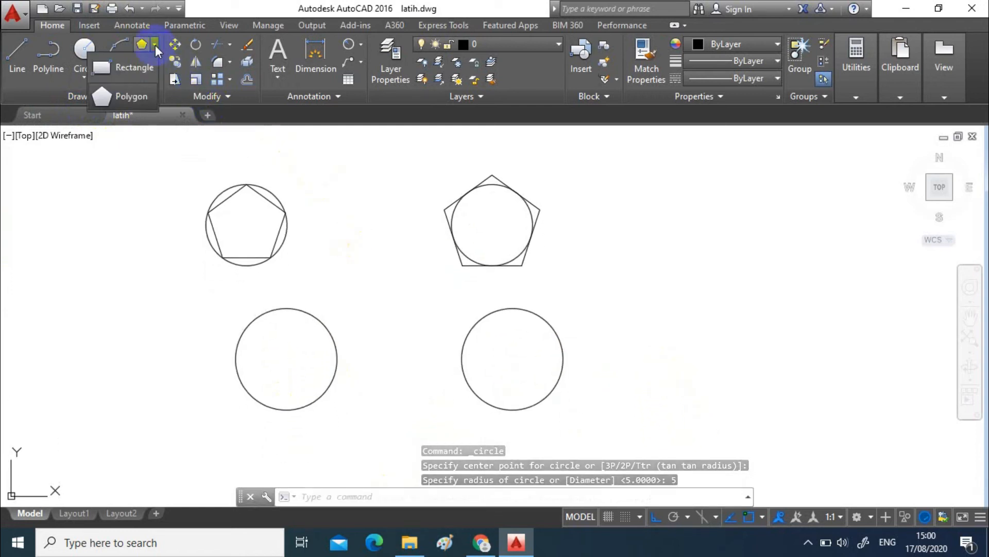
left_click(127, 97)
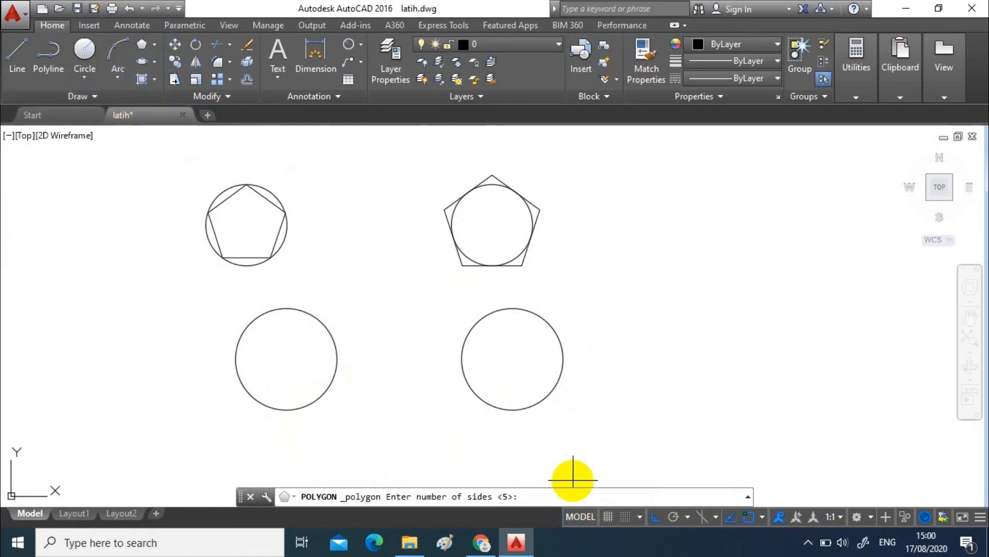
type("7")
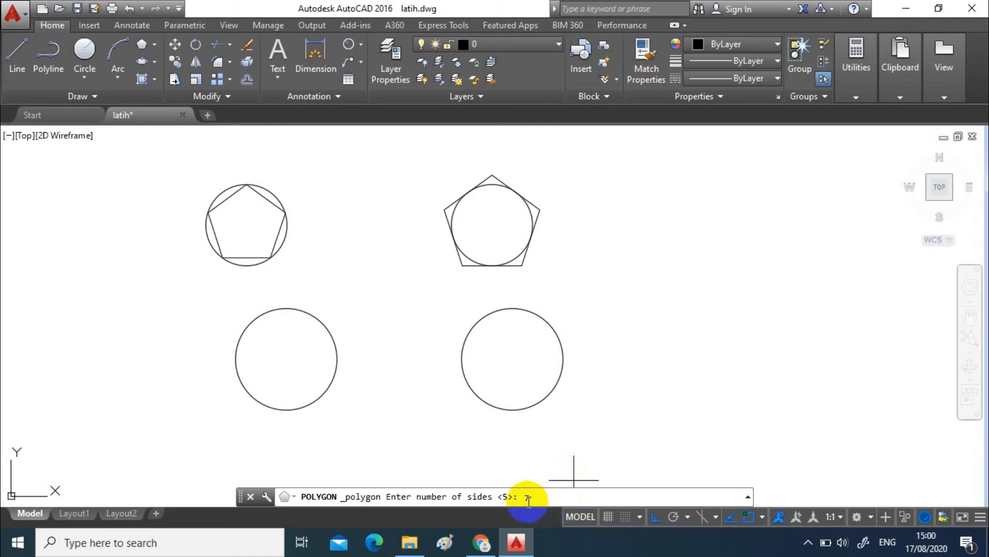
key("Return")
left_click(528, 499)
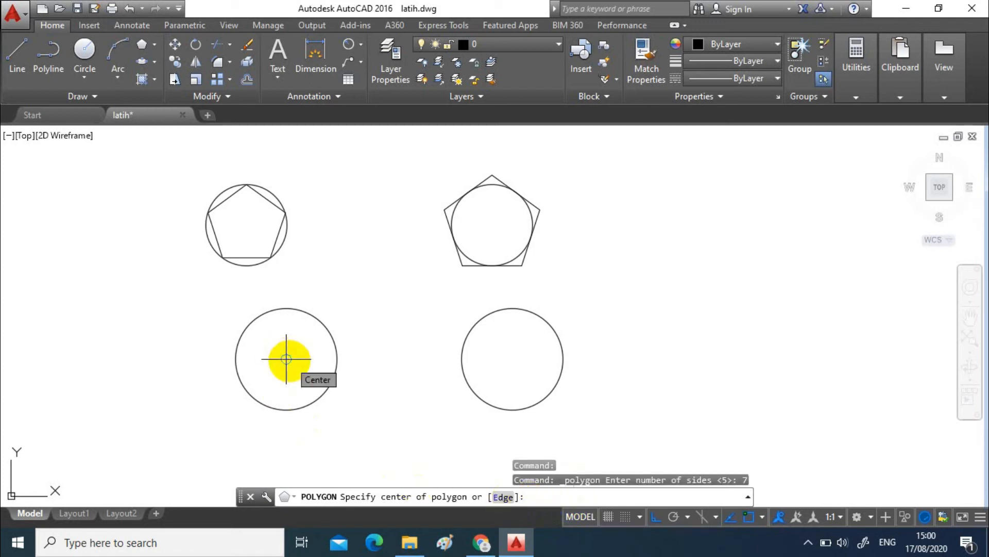
left_click(286, 359)
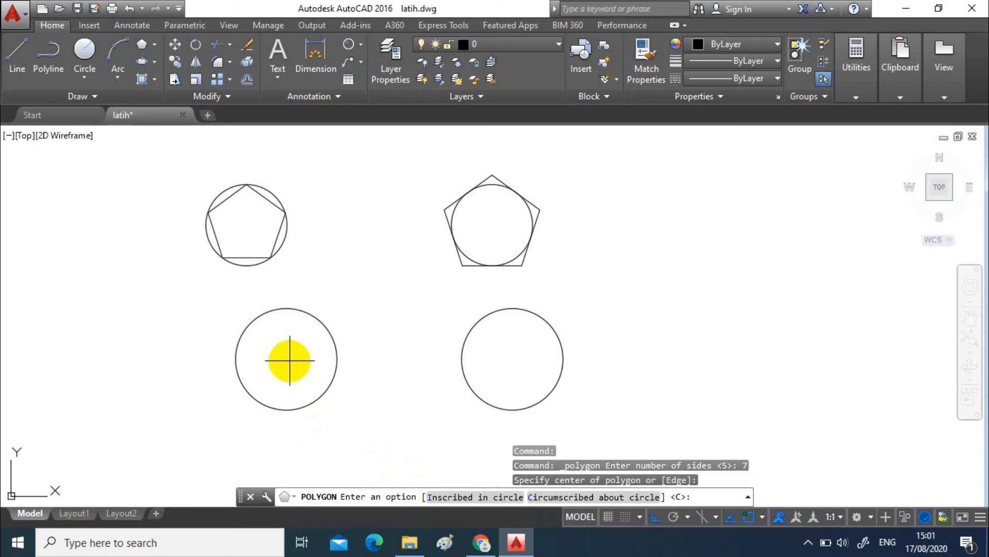
left_click(696, 496)
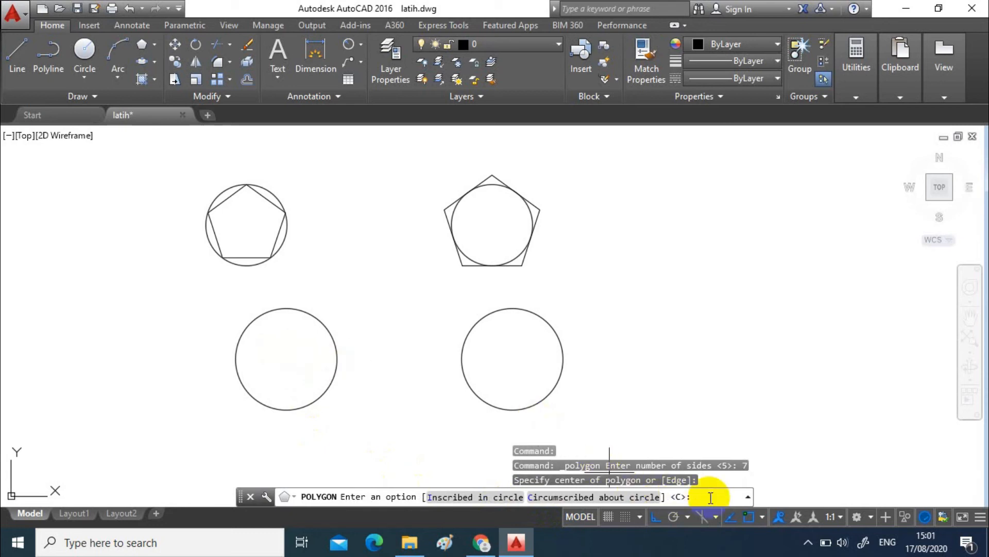
type("i")
key("Return")
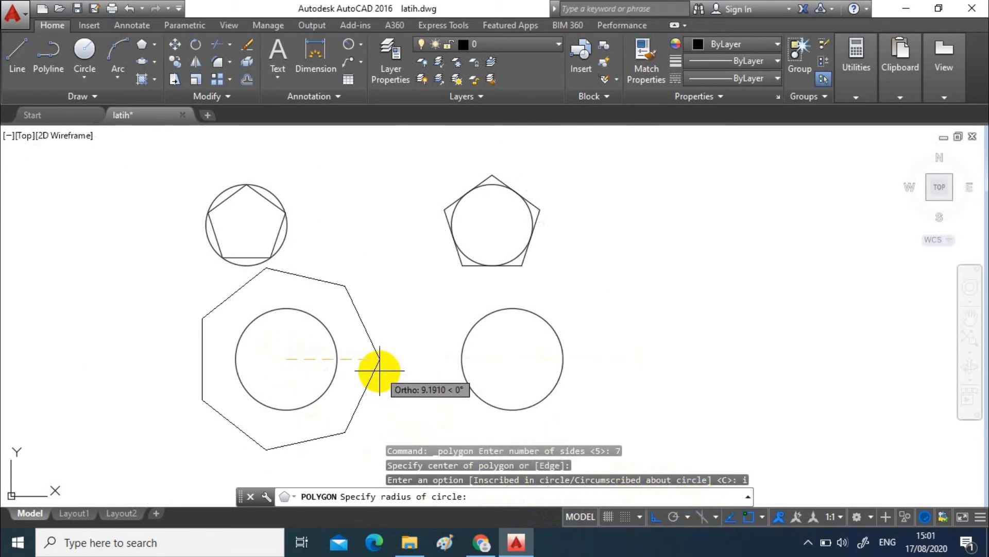
type("5")
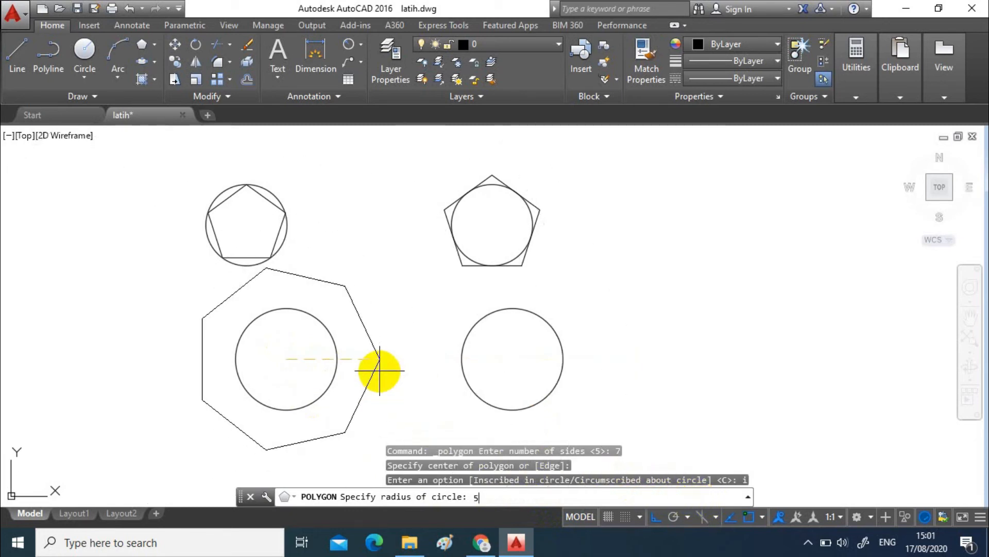
key("Return")
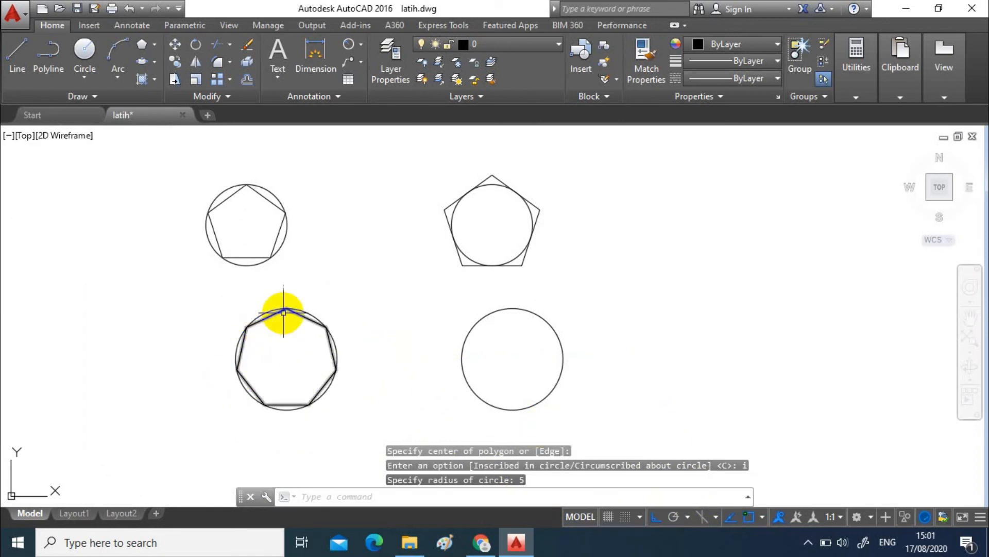
Draw a 7-sided polygon centered on the lower right circle, using the Circumscribed about circle option and a radius of 5
left_click(155, 45)
left_click(138, 101)
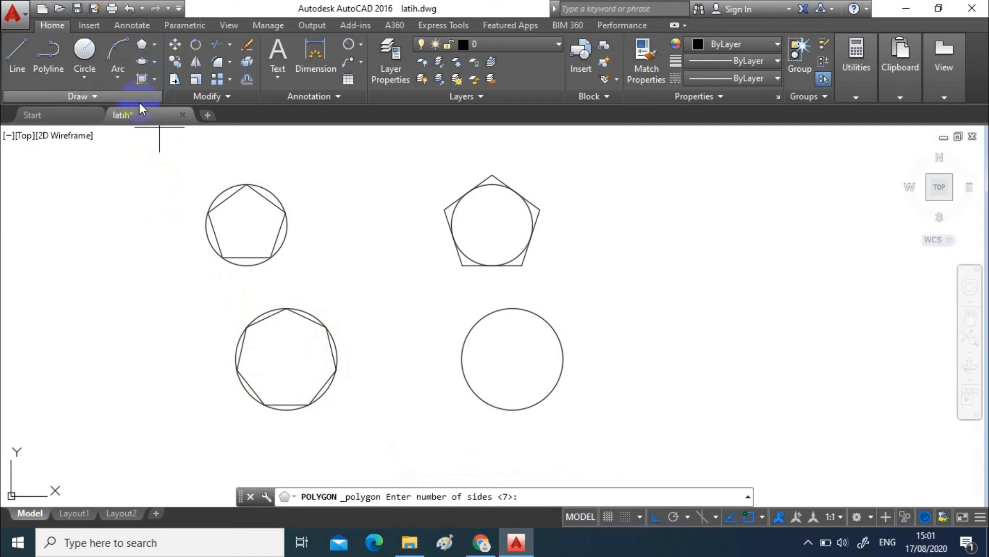
left_click(539, 496)
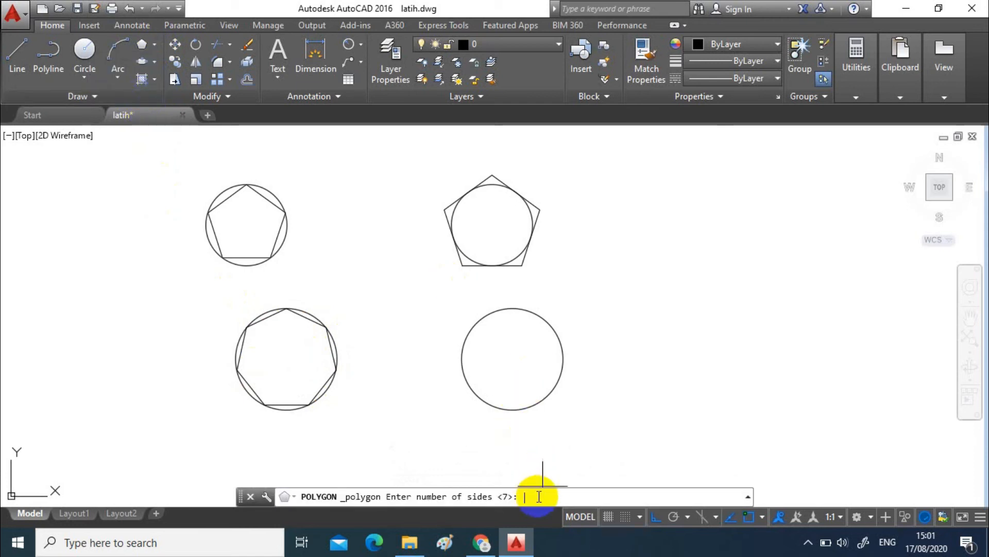
type("7")
key("Return")
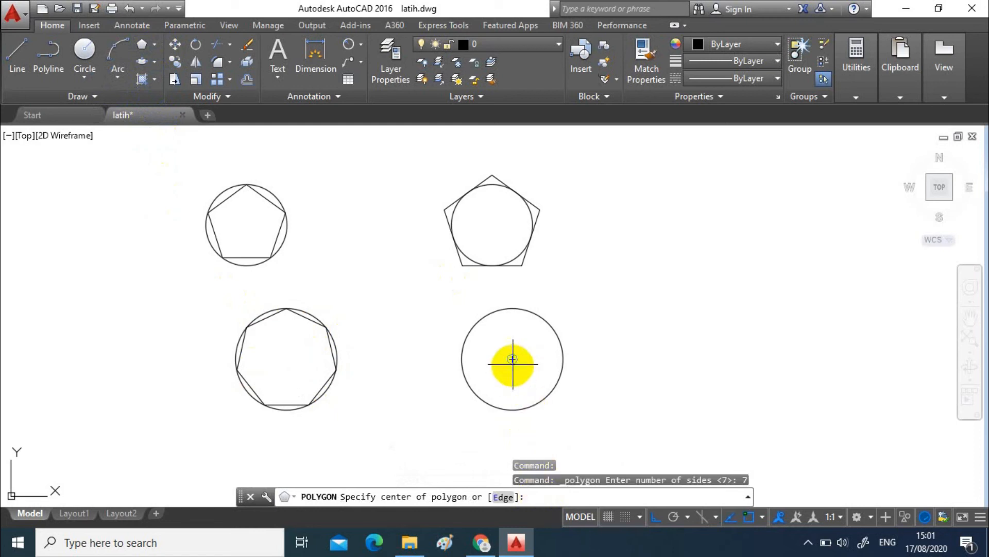
left_click(514, 359)
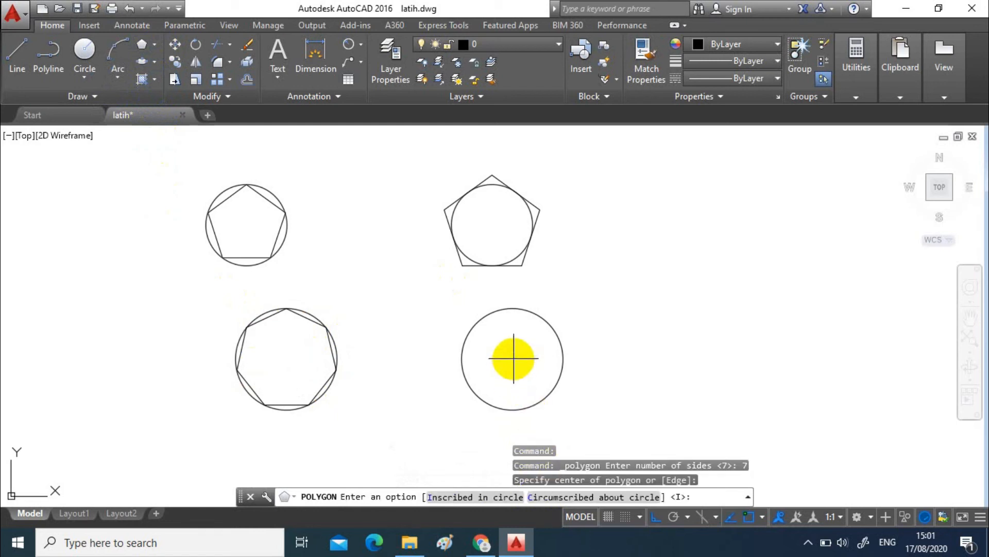
type("c")
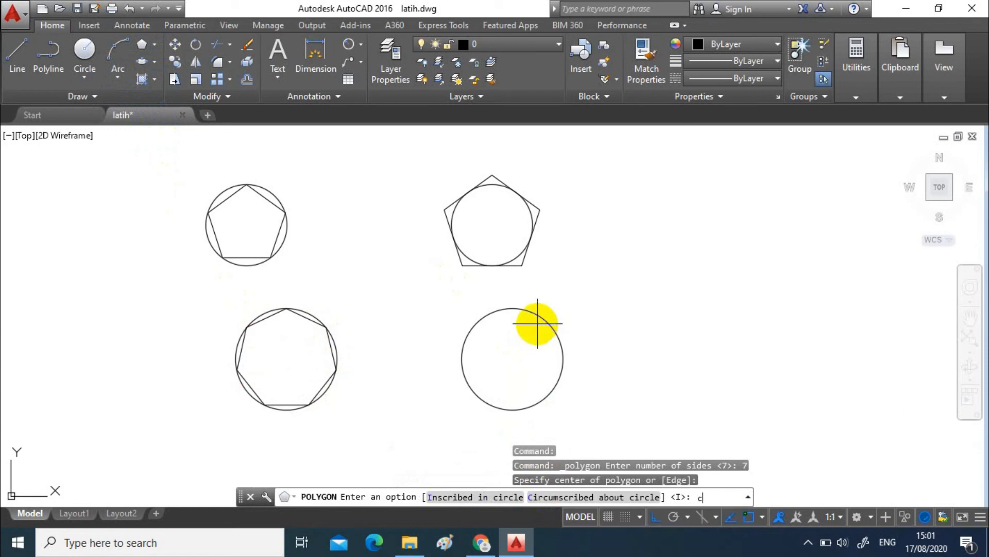
key("Return")
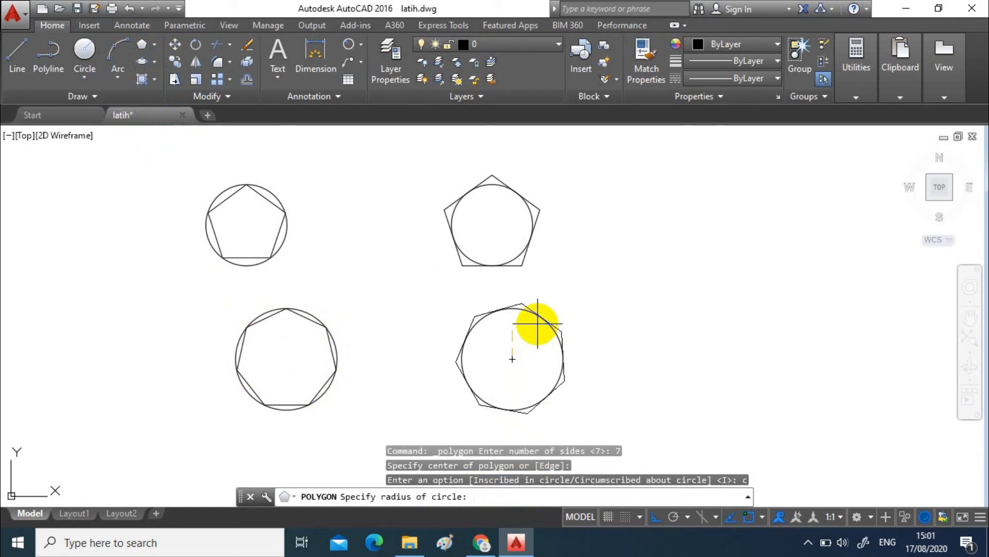
type("5")
key("Return")
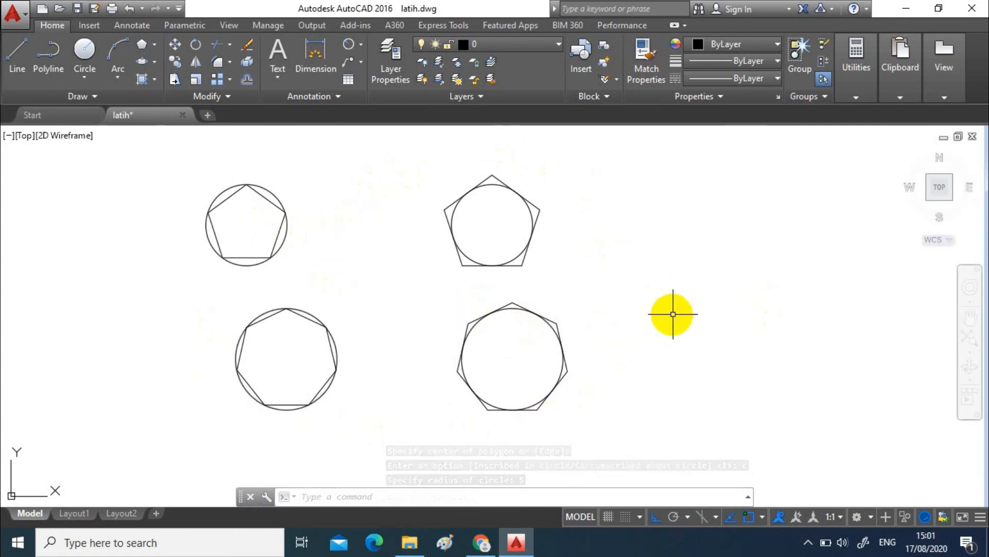
Draw a circle of radius 5 in the empty space to the right of the circumscribed polygons
middle_click_drag(695, 329, 617, 336)
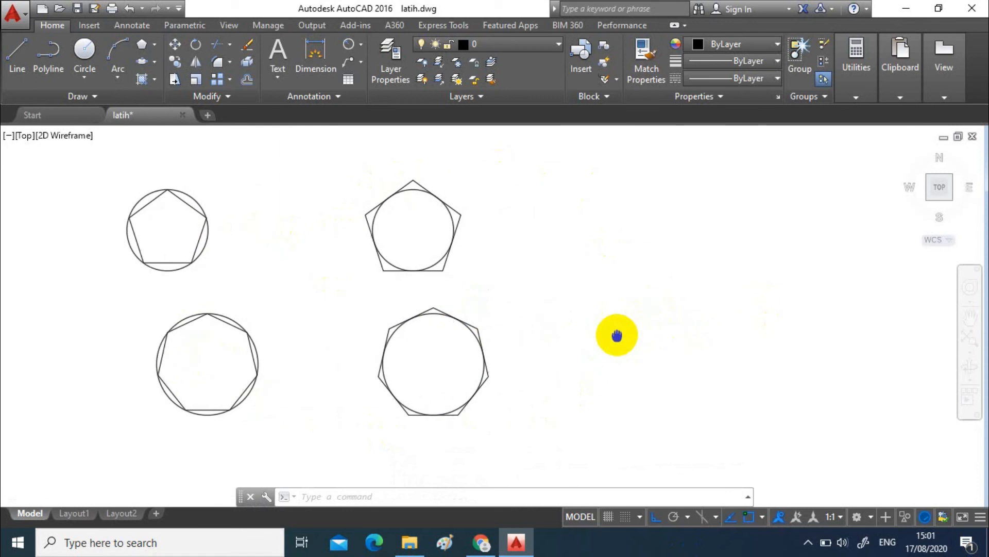
left_click(88, 76)
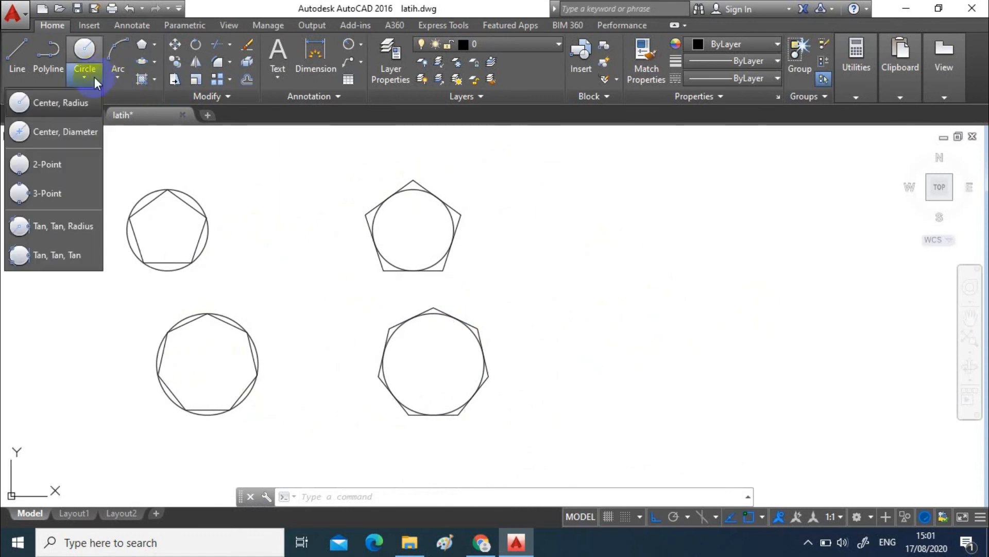
left_click(74, 106)
left_click(642, 298)
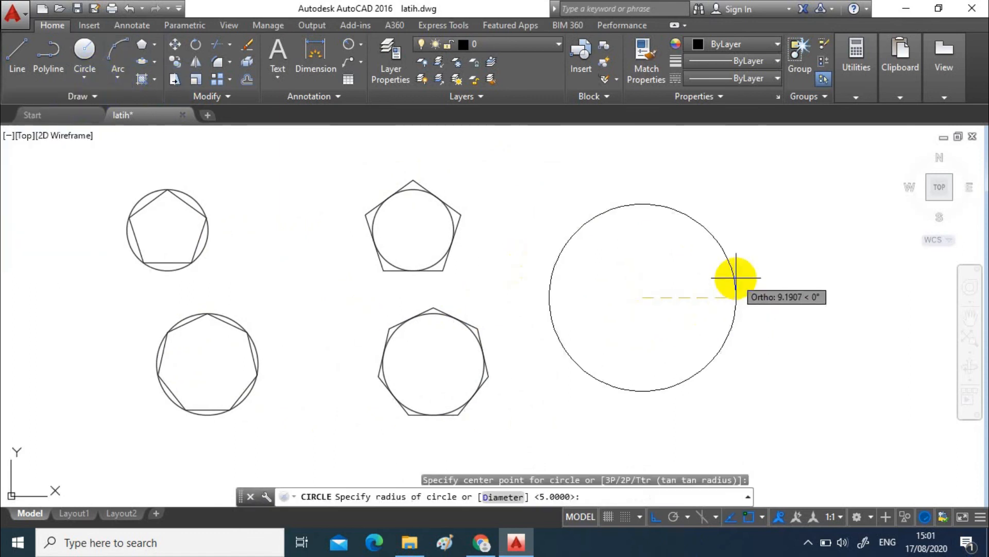
type("5")
key("Return")
Draw a 3-sided polygon centered on the rightmost circle, using the Inscribed in circle option and a radius of 5
left_click(156, 45)
left_click(146, 95)
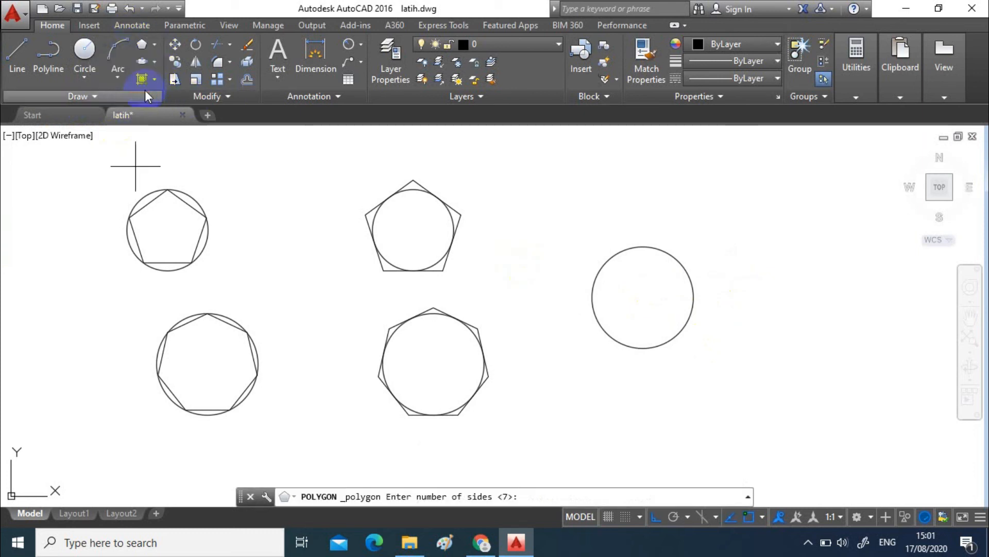
left_click(535, 498)
type("3")
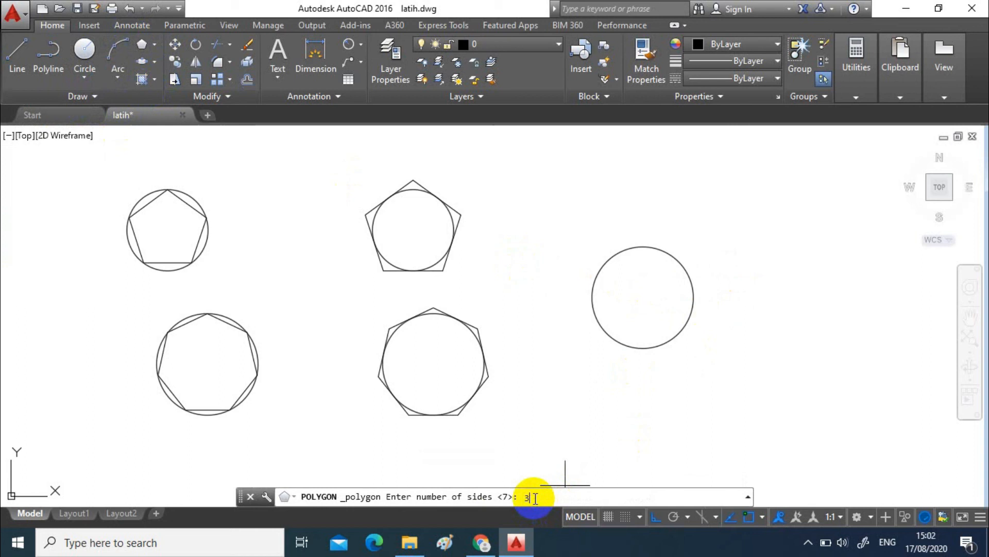
key("Return")
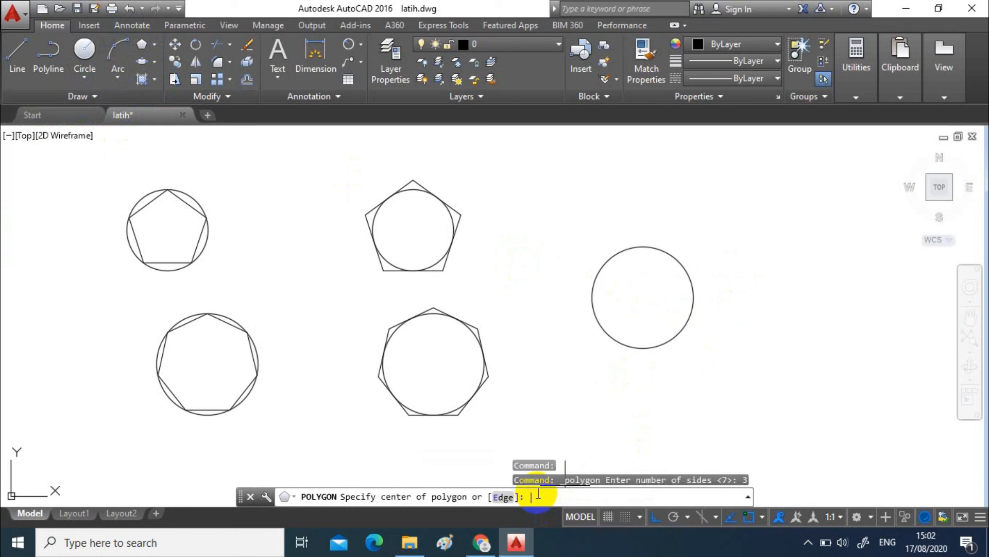
left_click(641, 300)
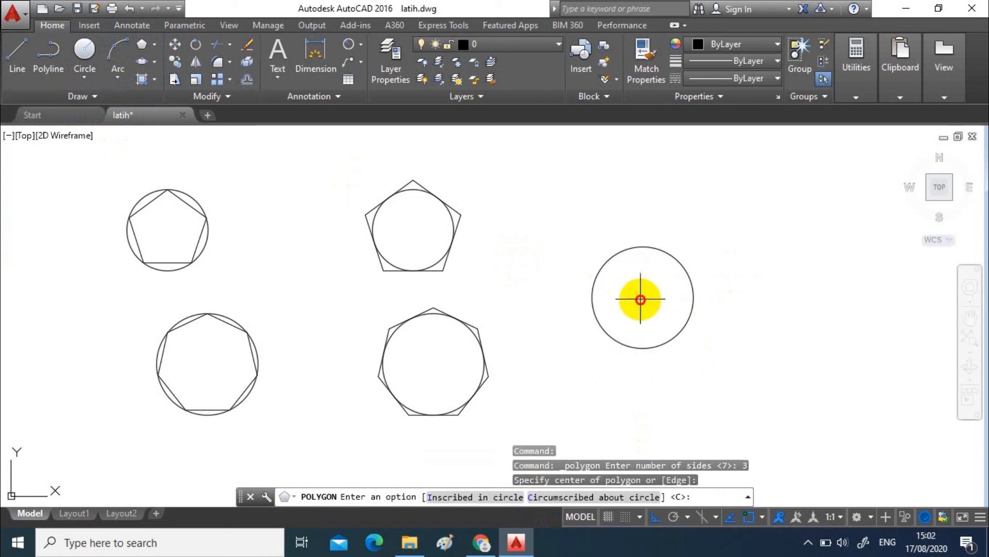
type("i")
key("Return")
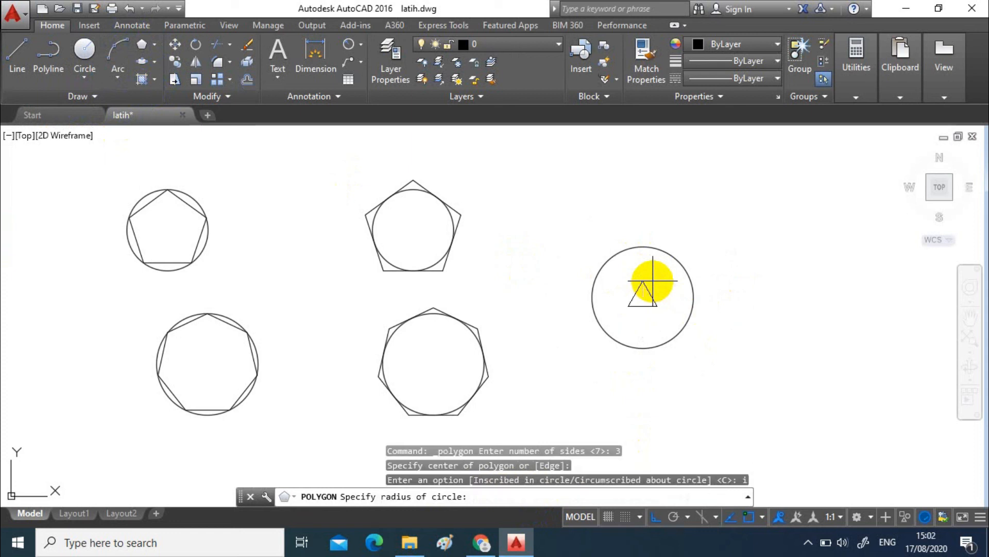
type("5")
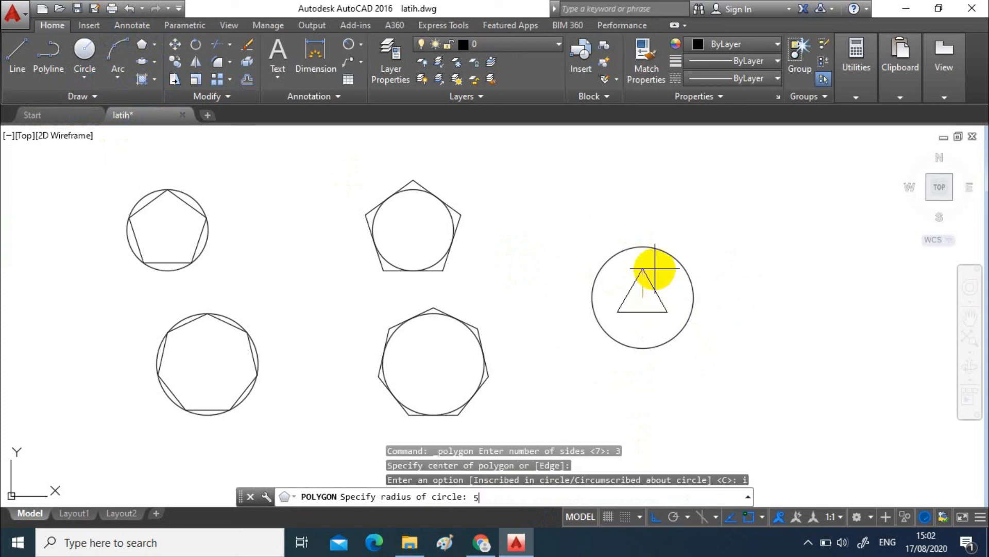
key("Return")
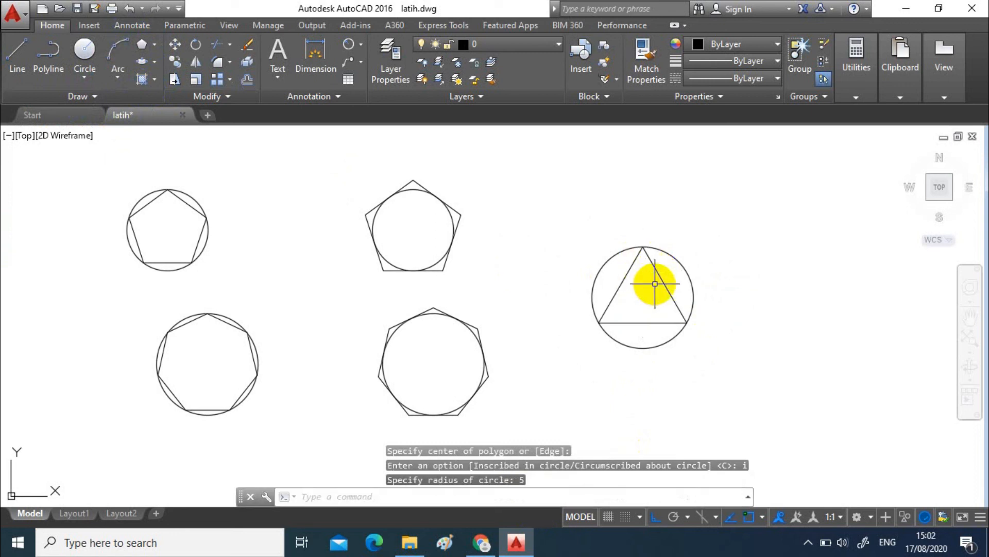